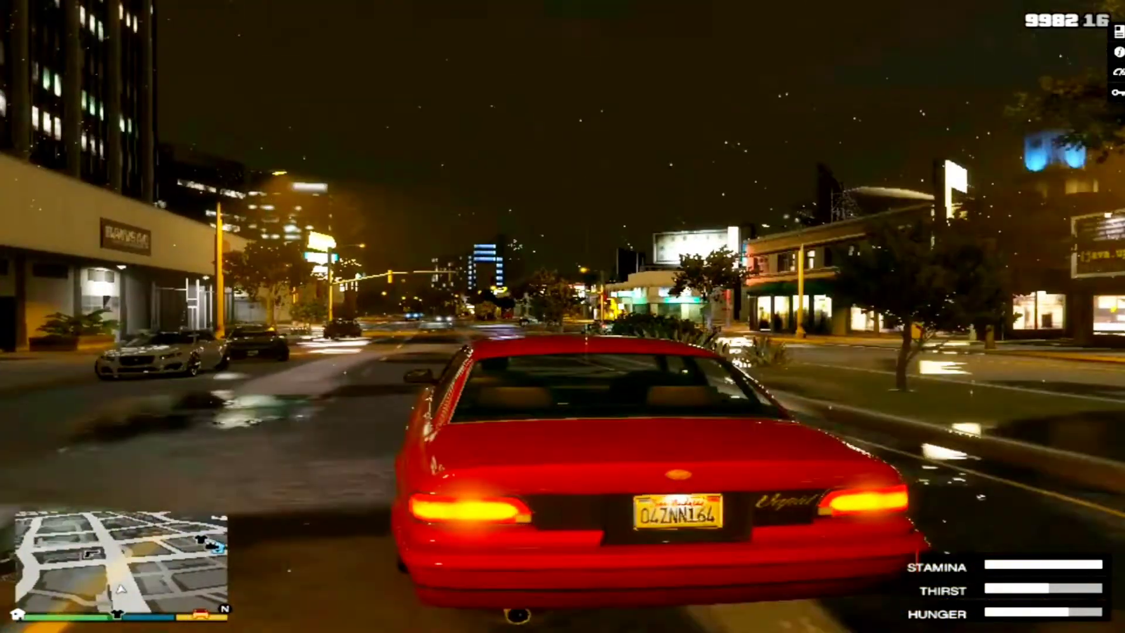
key(w)
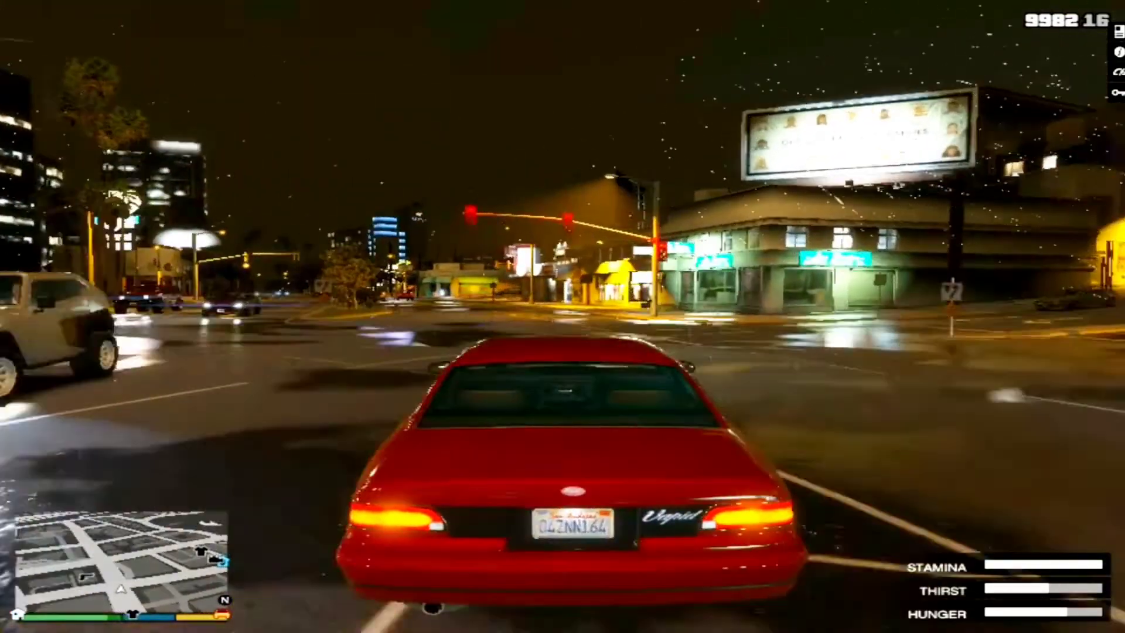
key(a)
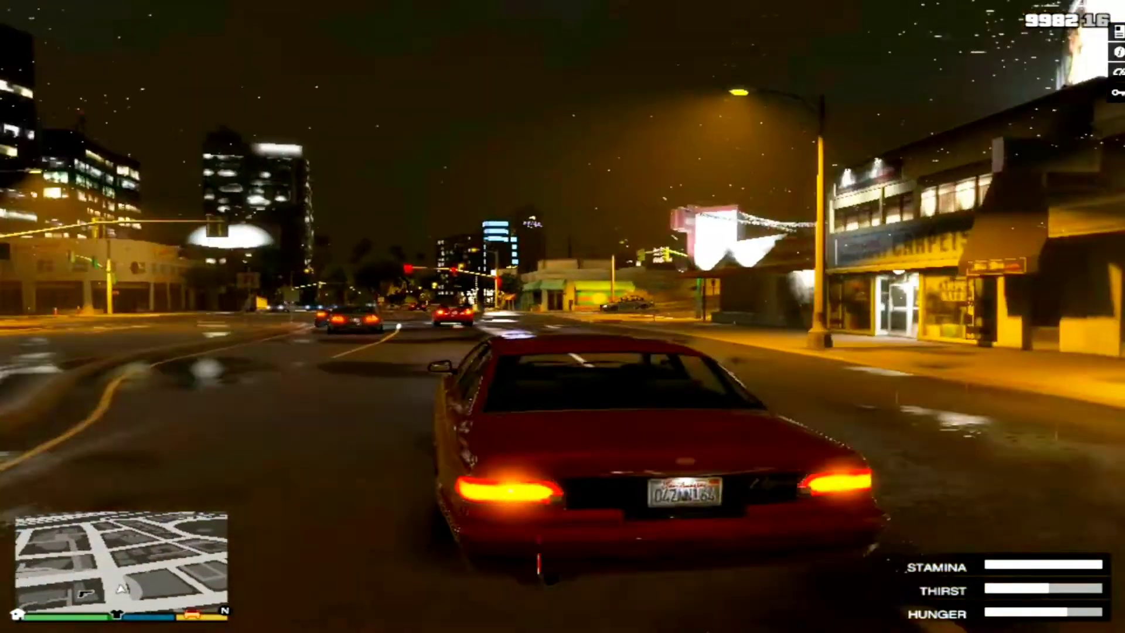
key(w)
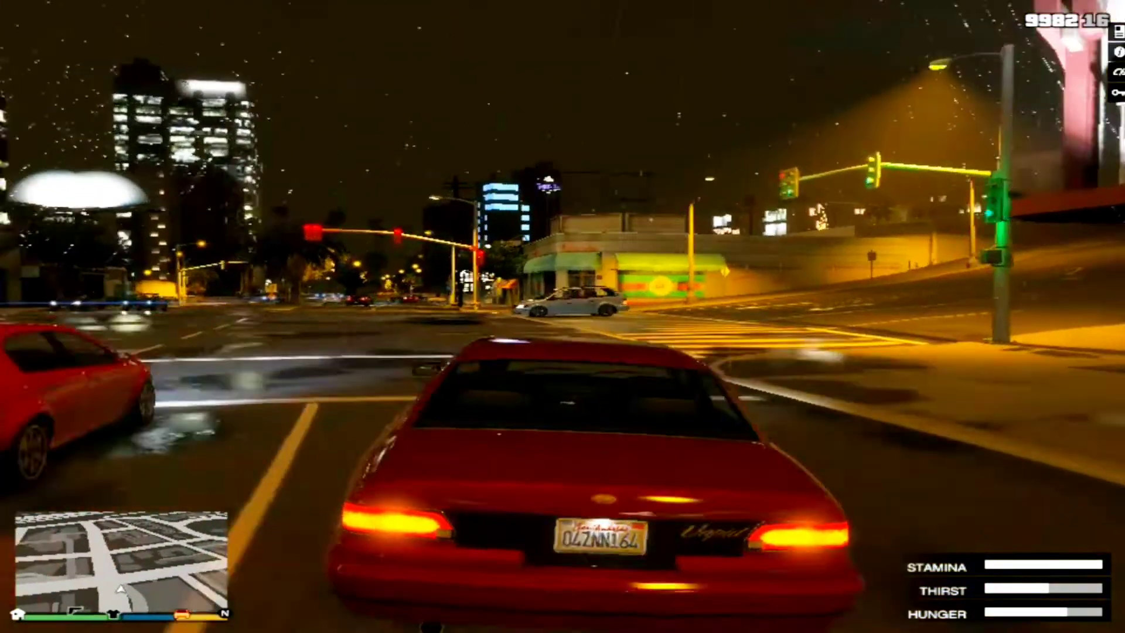
key(d)
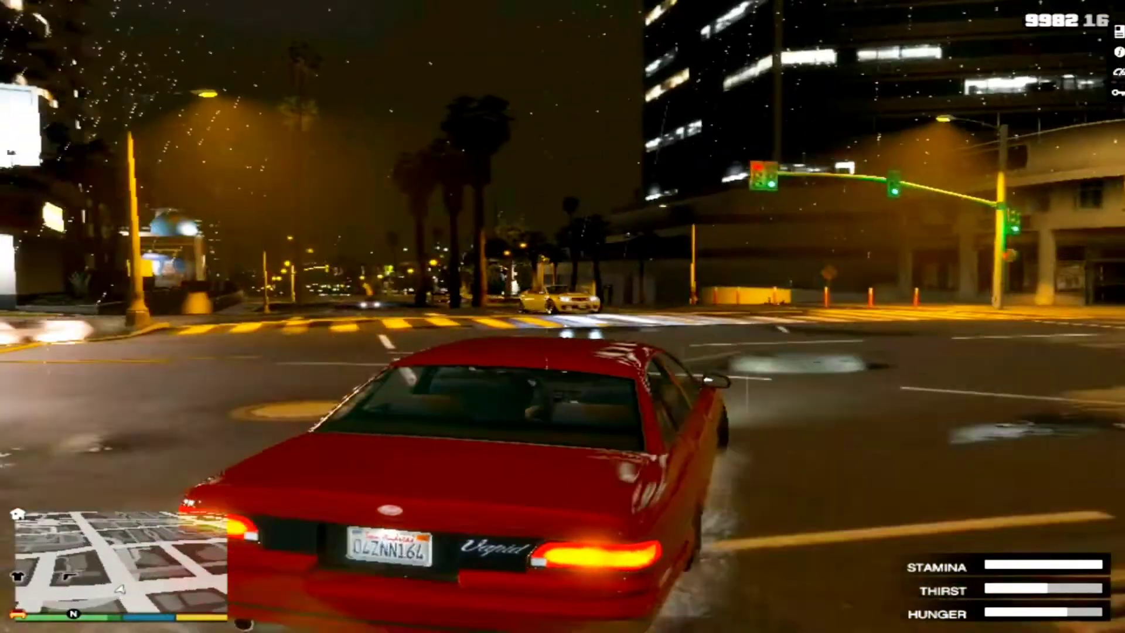
key(a)
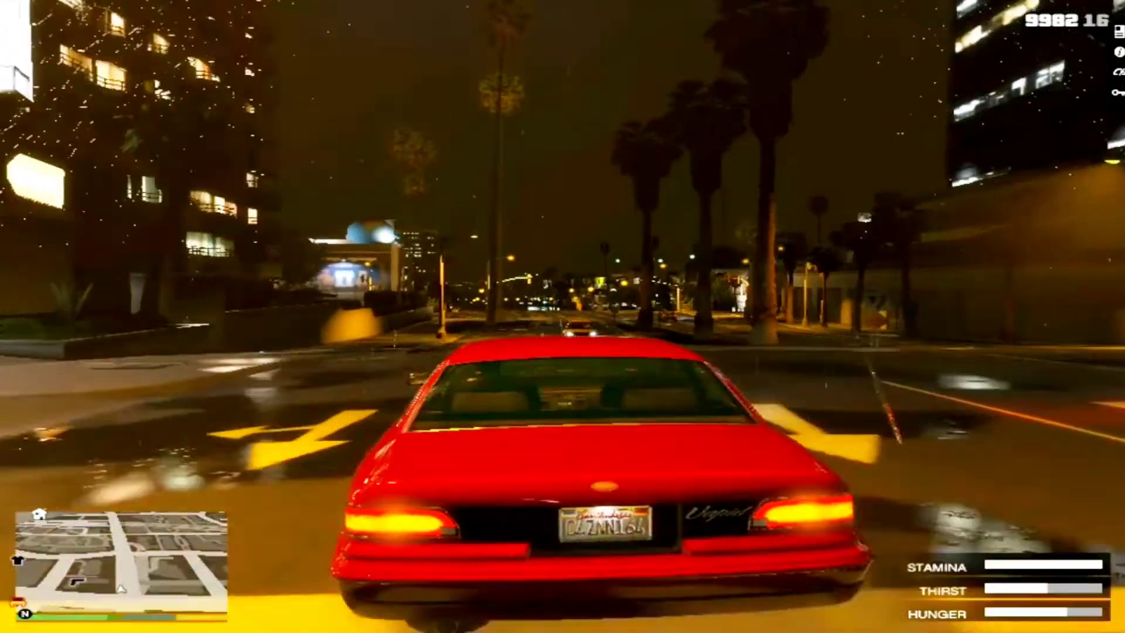
key(w)
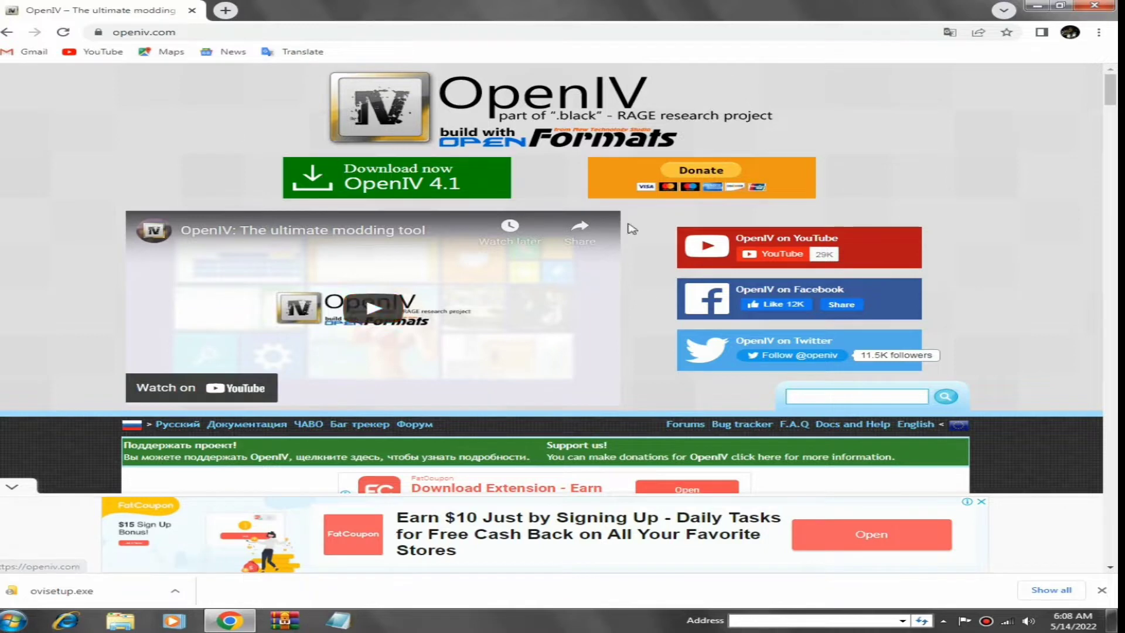
Download the OpenIV 4.1 installer from openiv.com and place ovisetup.exe in an open area of the desktop.
click(416, 193)
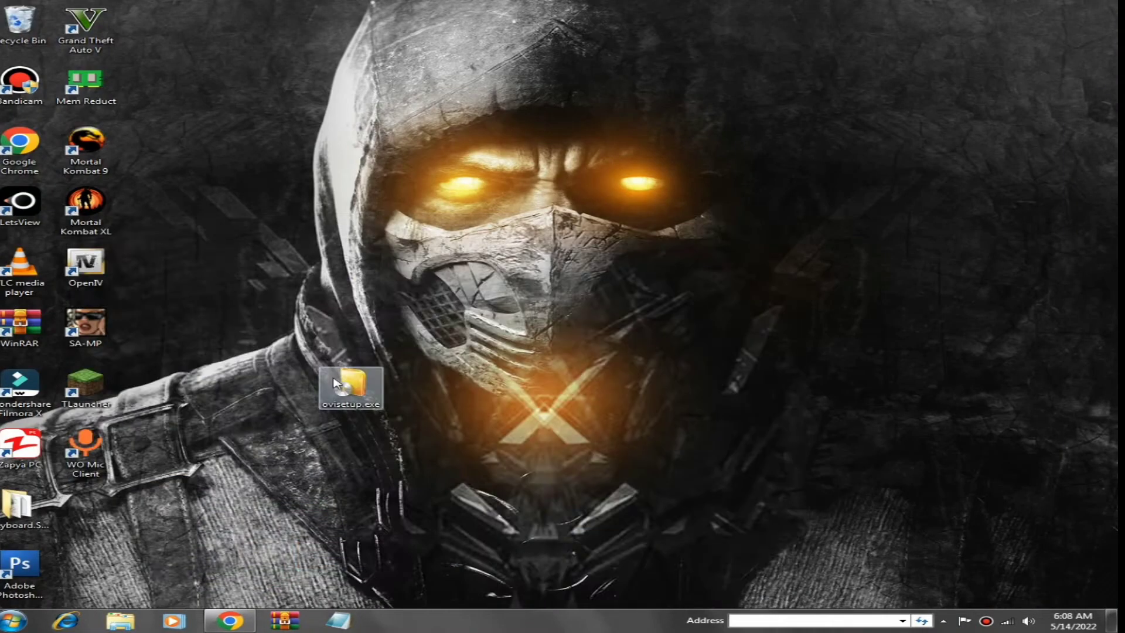
drag(333, 382, 466, 321)
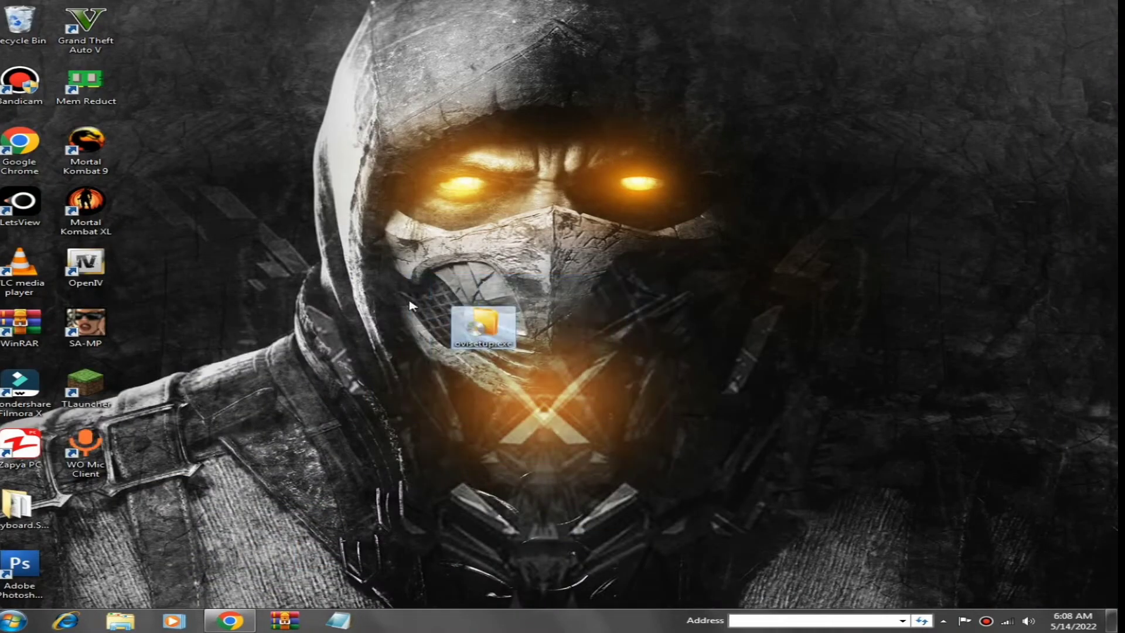
click(623, 431)
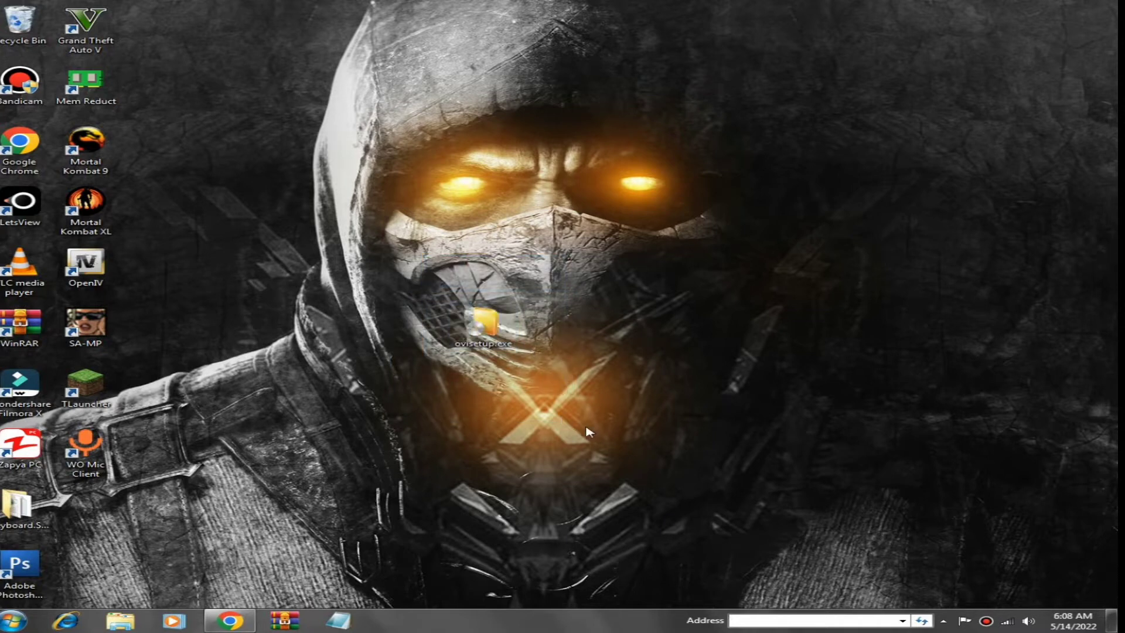
Run ovisetup.exe from the desktop, allow it to start, and continue with English as the installation language.
double_click(482, 339)
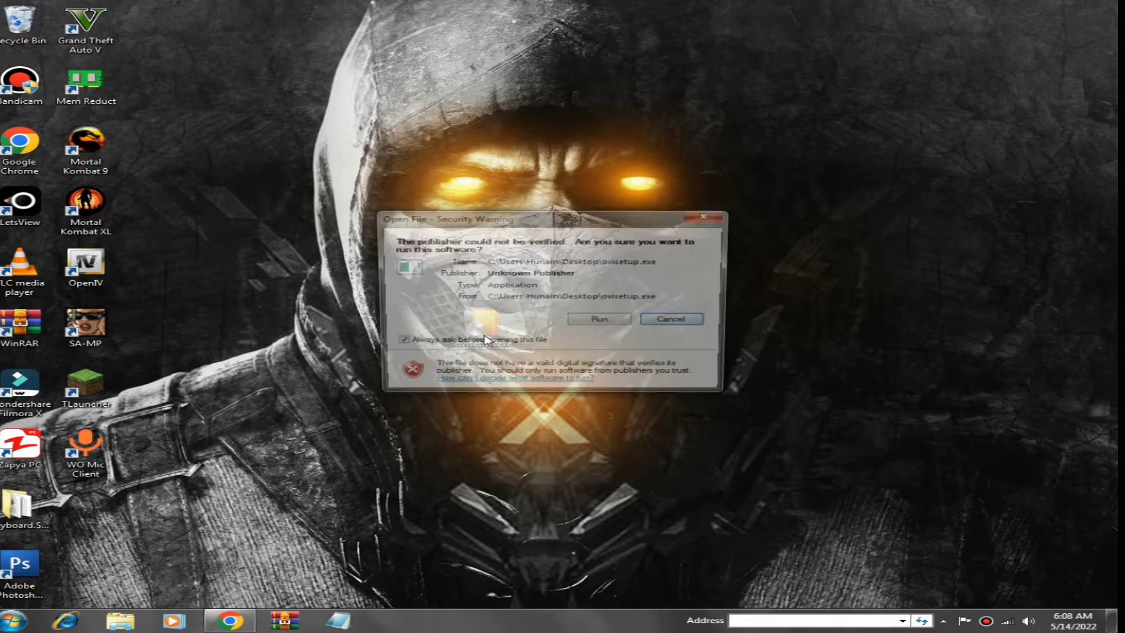
click(602, 321)
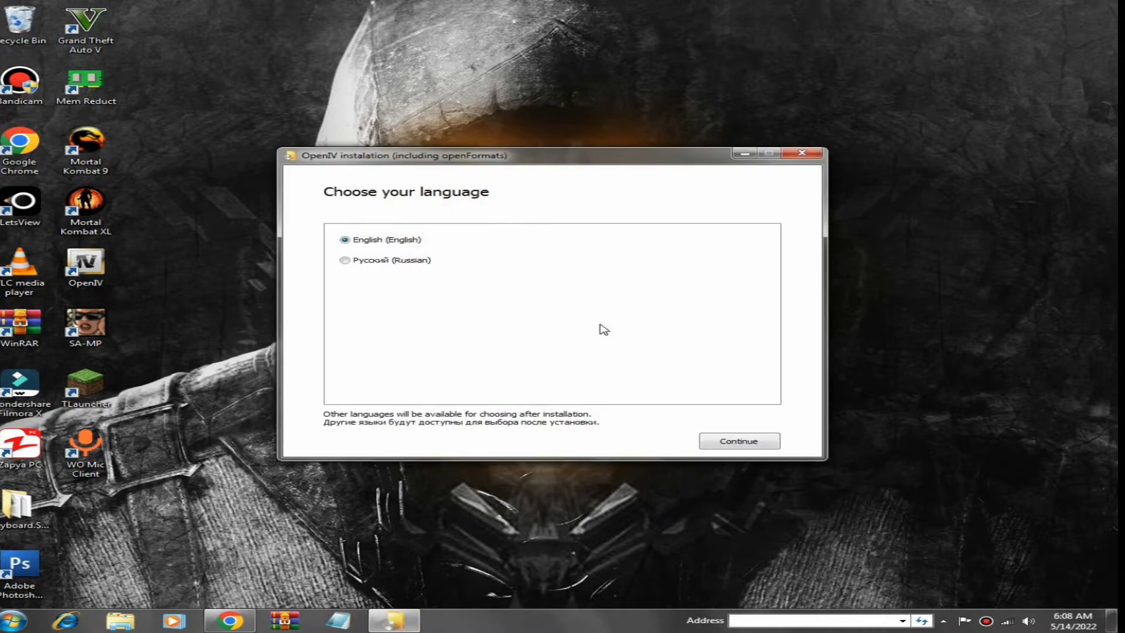
click(420, 262)
click(716, 446)
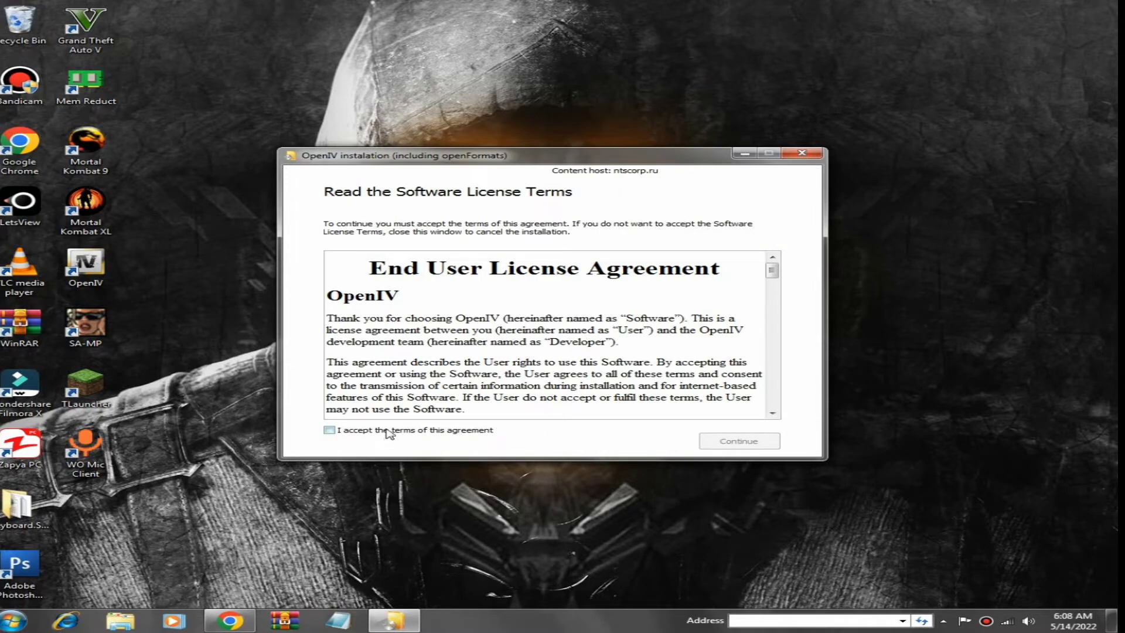
Accept the license agreement, install OpenIV on this computer with a desktop icon, and close the installer.
click(434, 435)
click(721, 444)
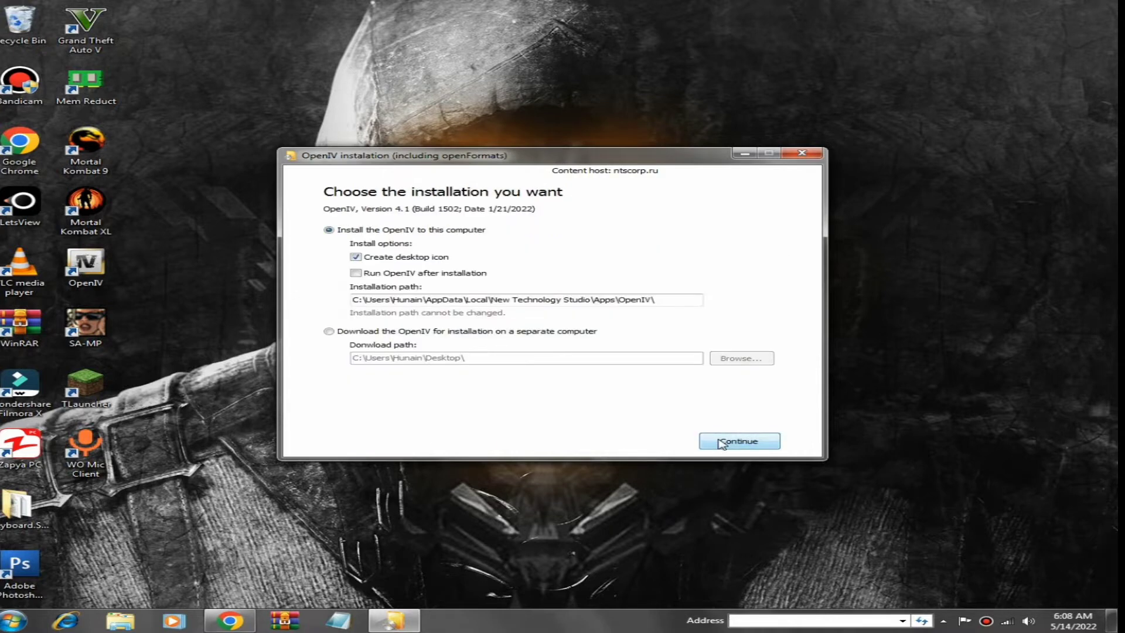
click(743, 445)
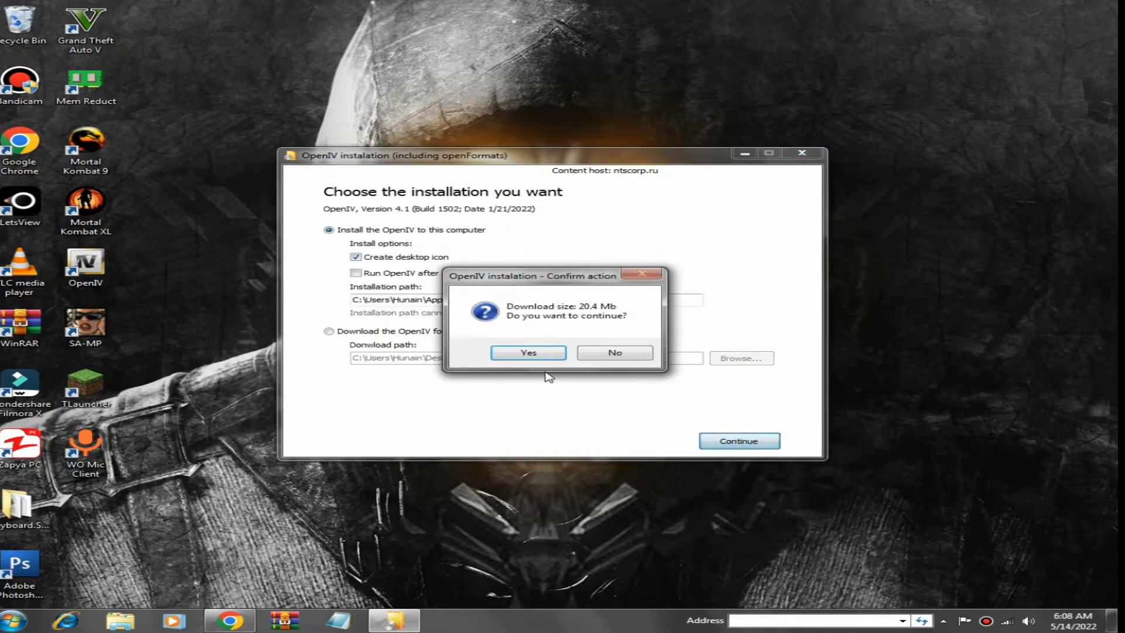
click(524, 353)
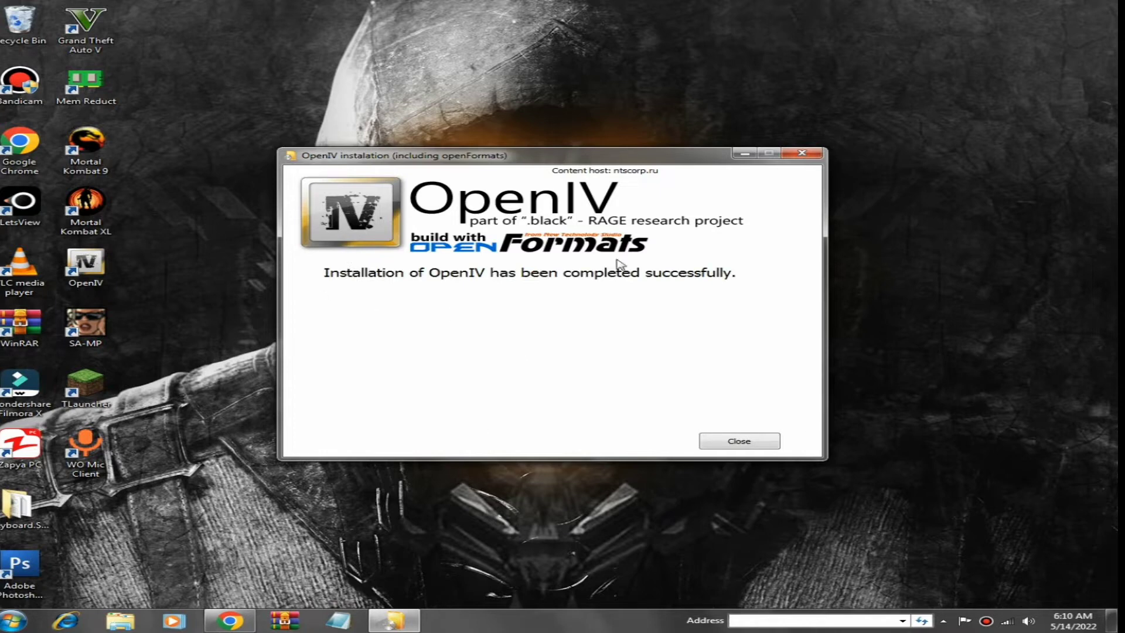
click(740, 441)
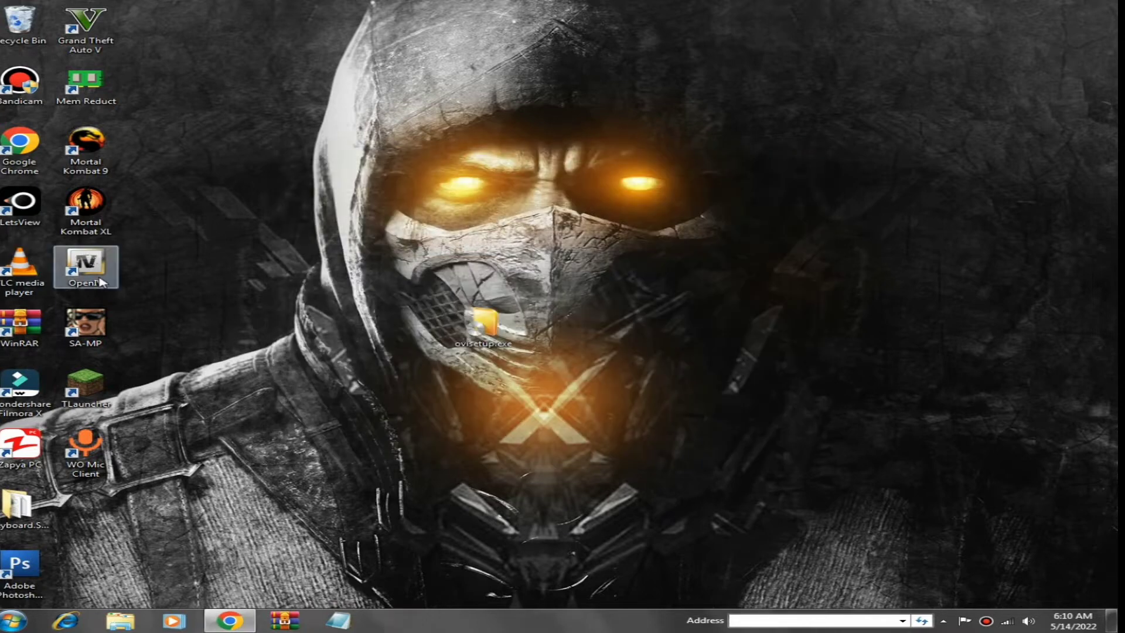
Open OpenIV from the desktop and select the Windows version of Grand Theft Auto V.
click(99, 280)
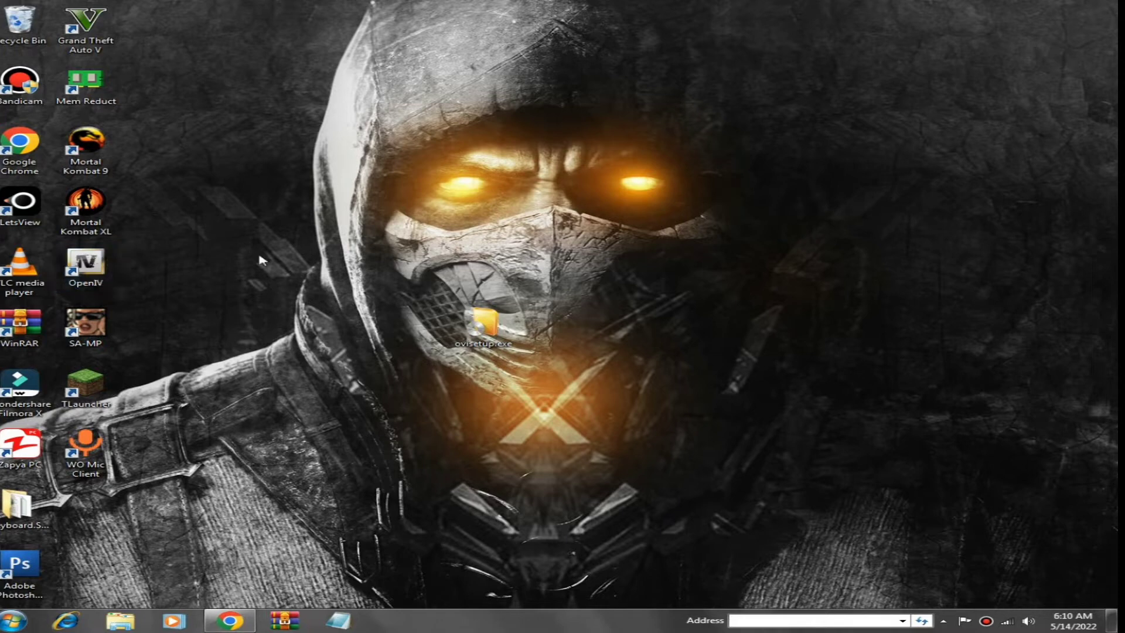
right_click(189, 228)
click(245, 284)
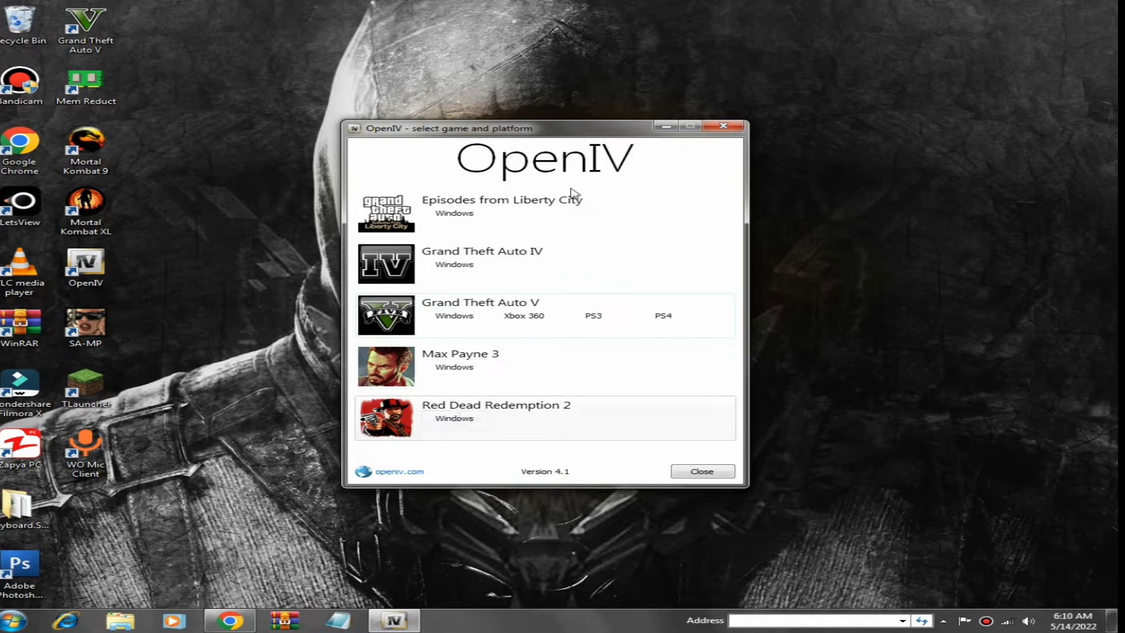
click(450, 317)
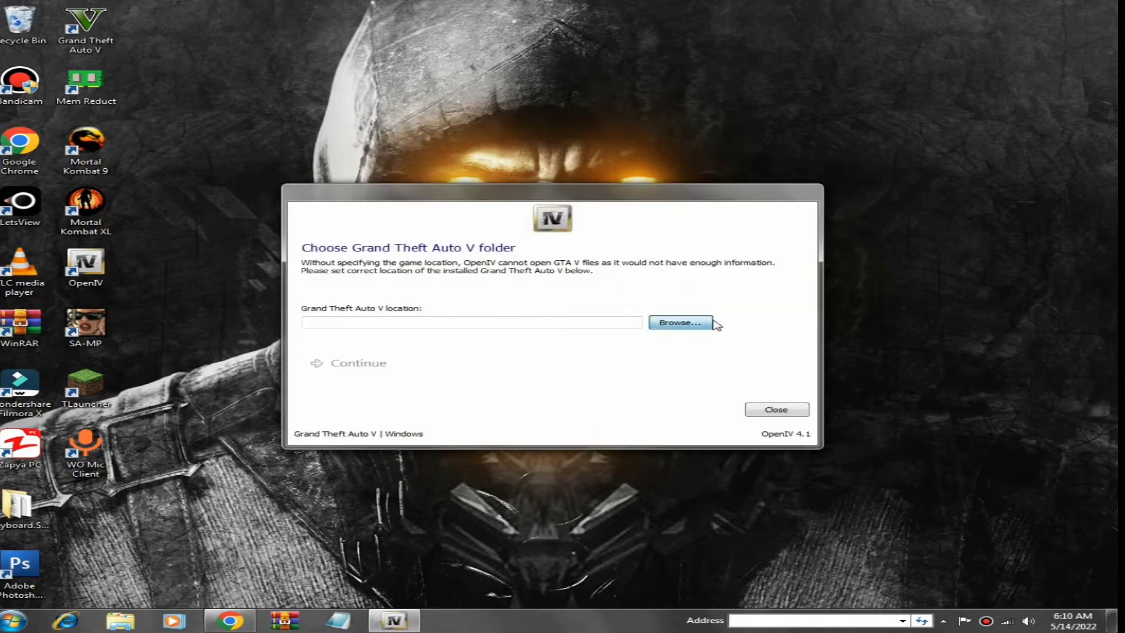
Set the Grand Theft Auto V location to D:\Grand Theft Auto 5 and close the folder setup window.
click(710, 322)
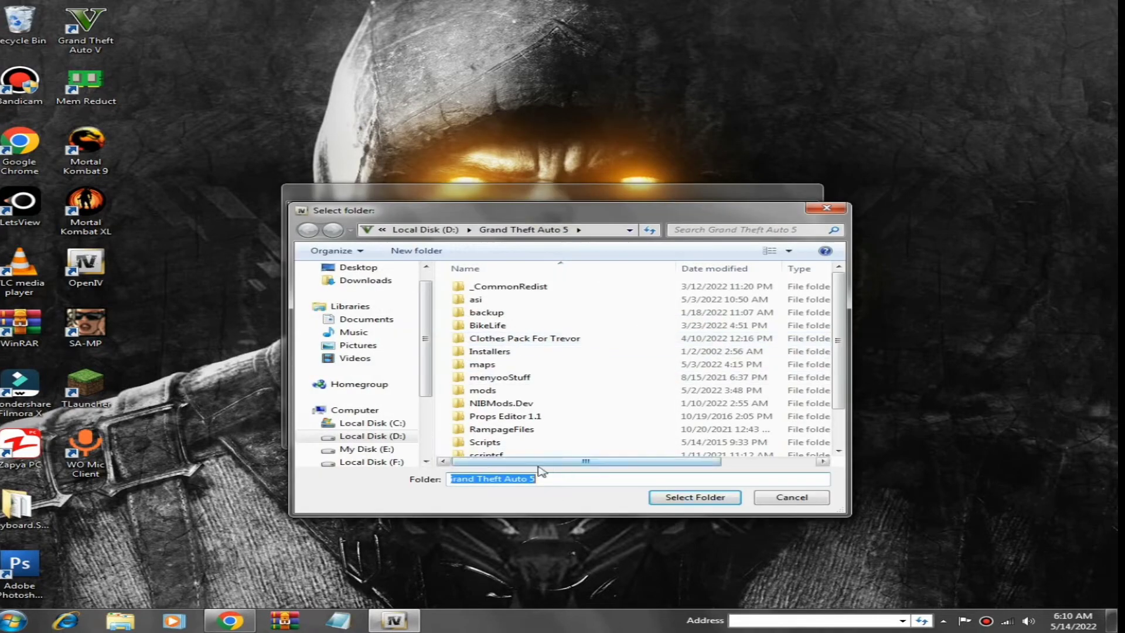
click(381, 411)
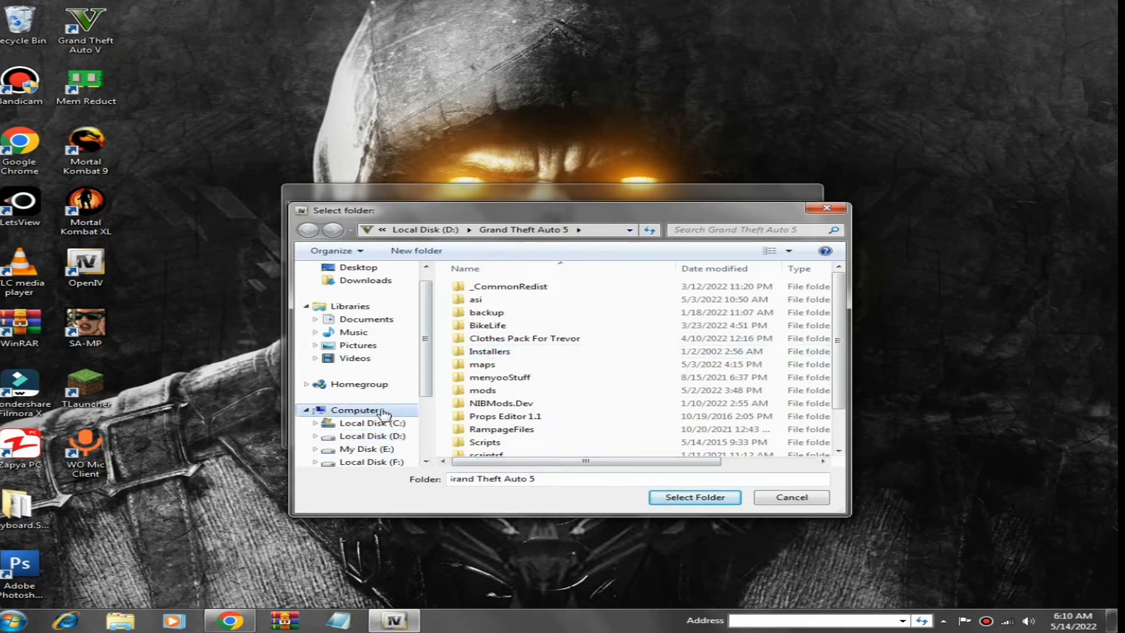
double_click(565, 339)
click(545, 313)
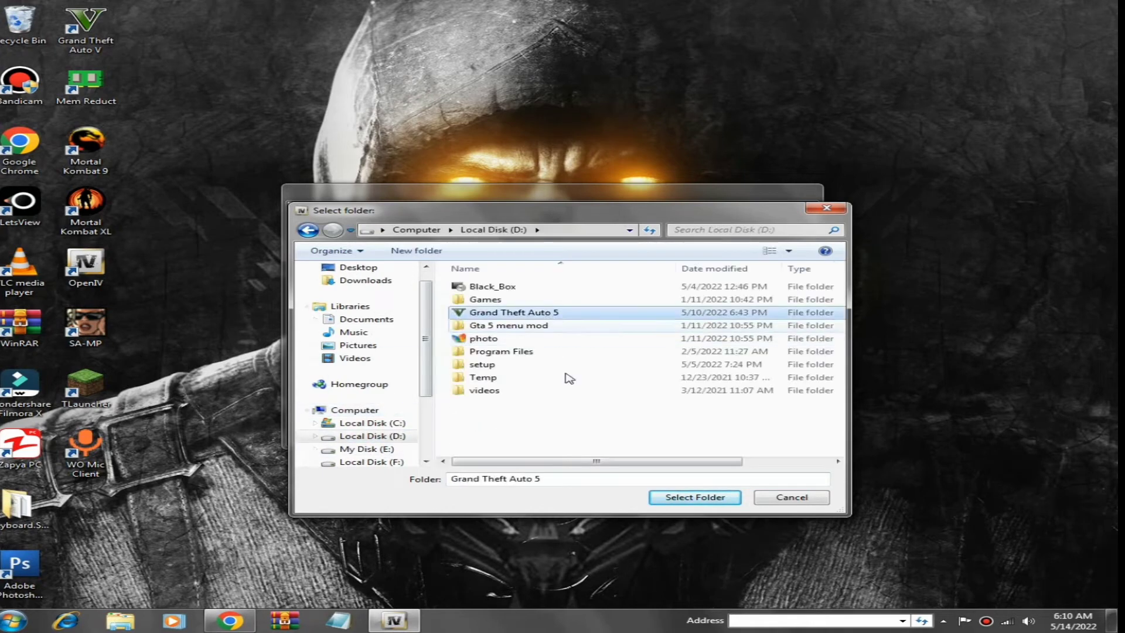
double_click(556, 311)
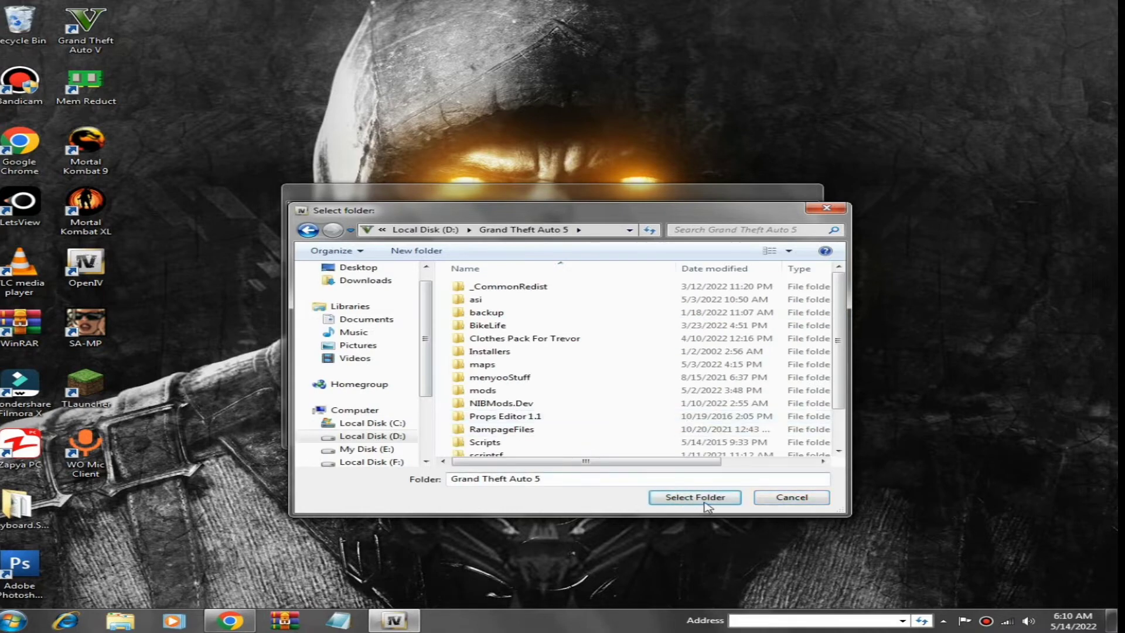
click(706, 505)
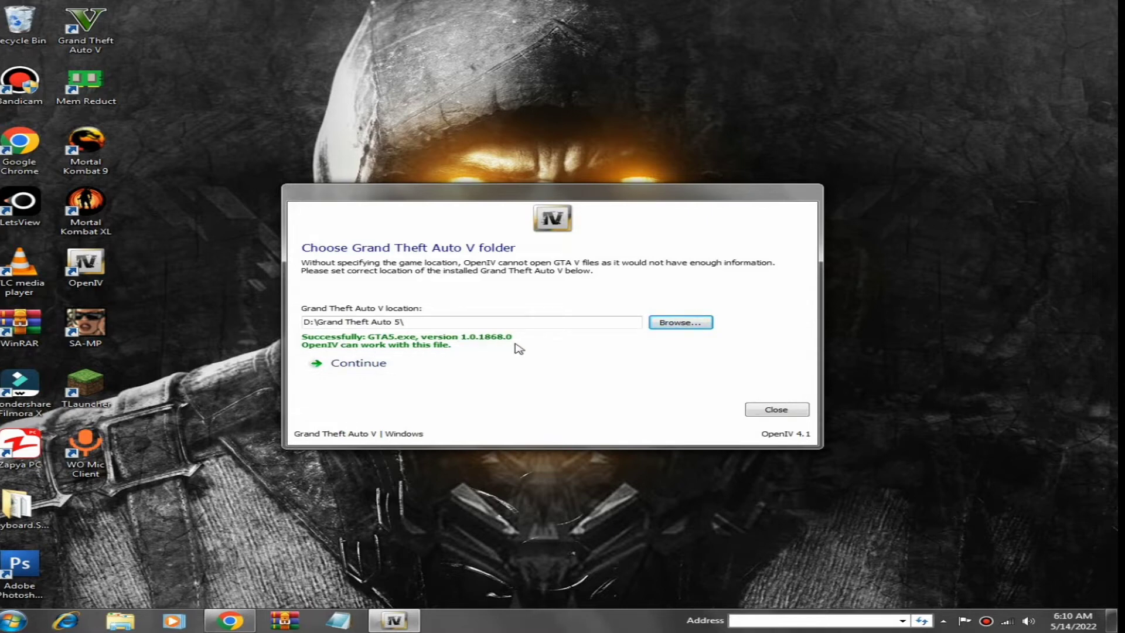
click(775, 409)
key(Return)
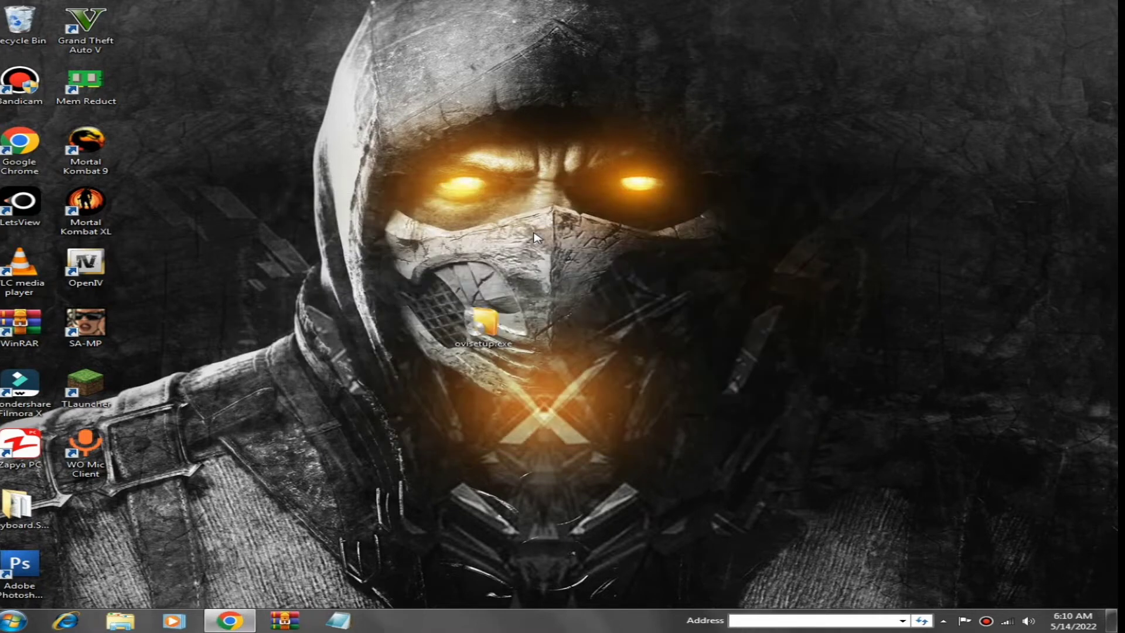
right_click(535, 206)
click(633, 282)
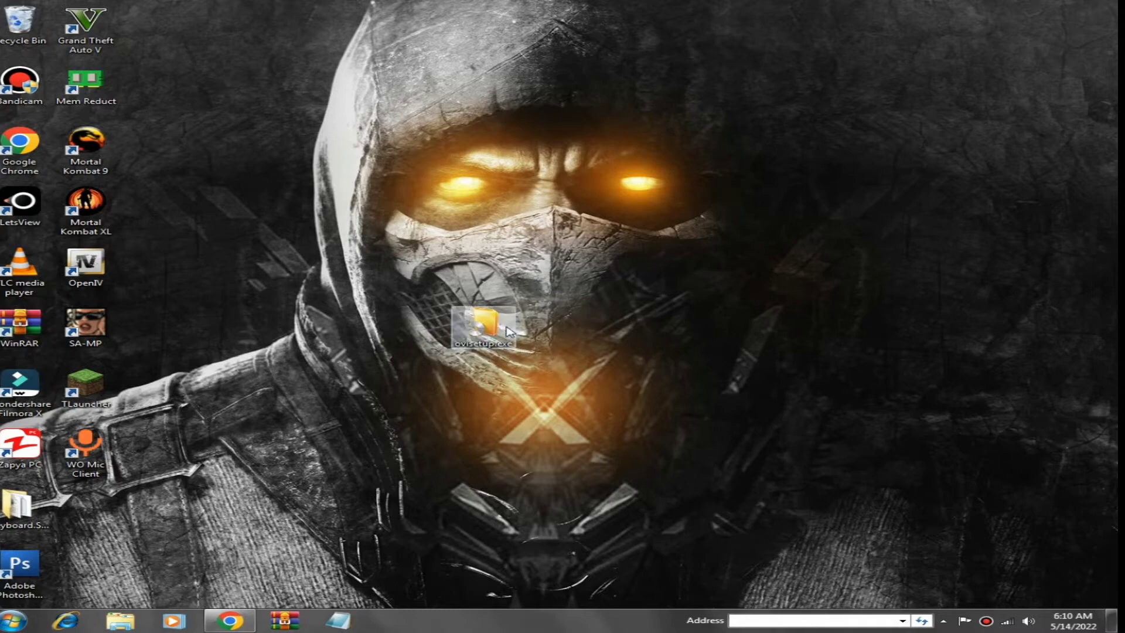
right_click(454, 63)
click(546, 116)
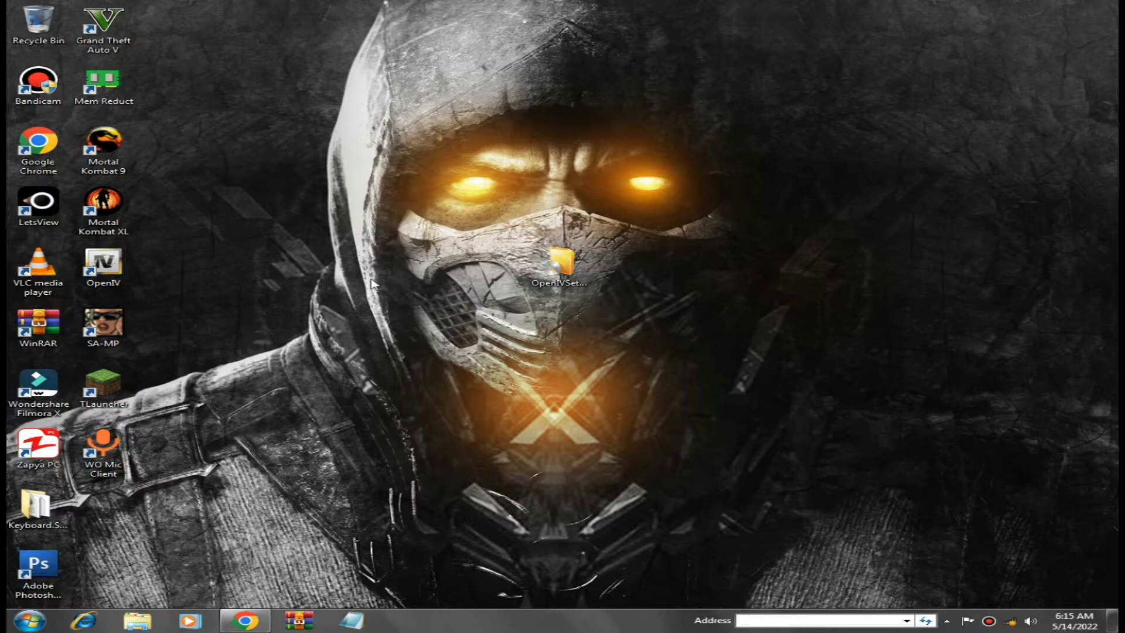
right_click(301, 187)
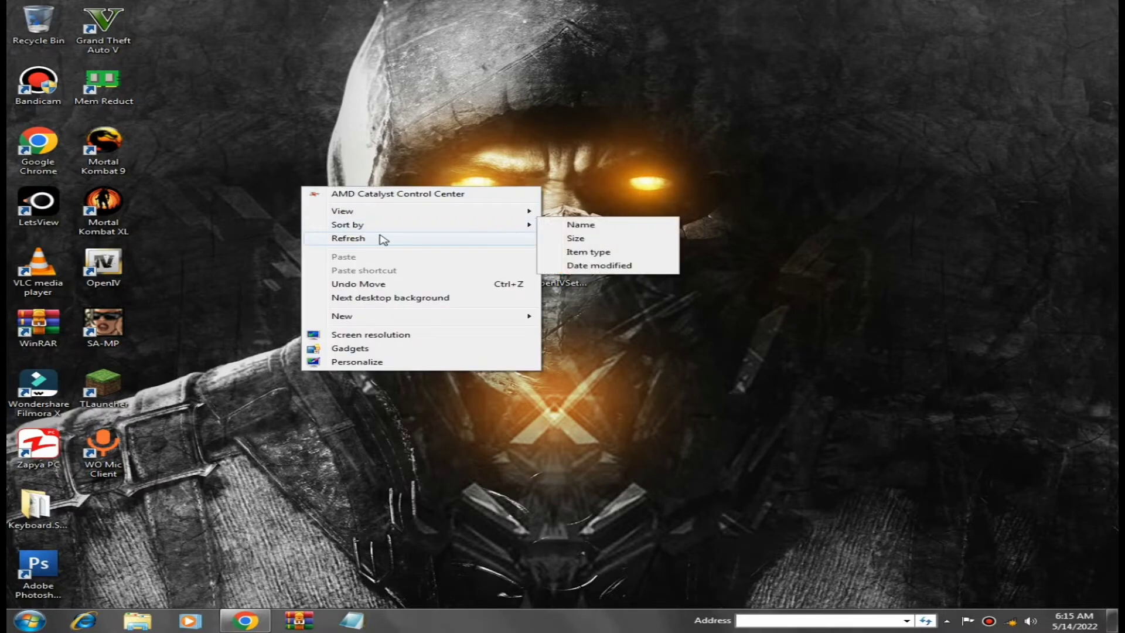
click(377, 234)
right_click(352, 186)
click(386, 238)
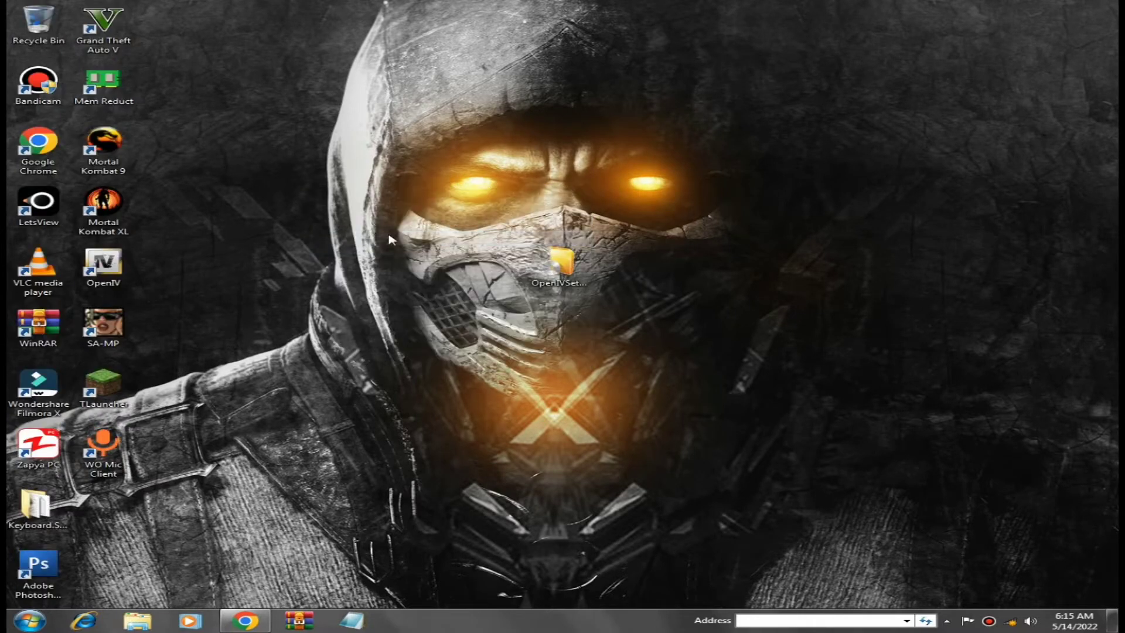
click(559, 265)
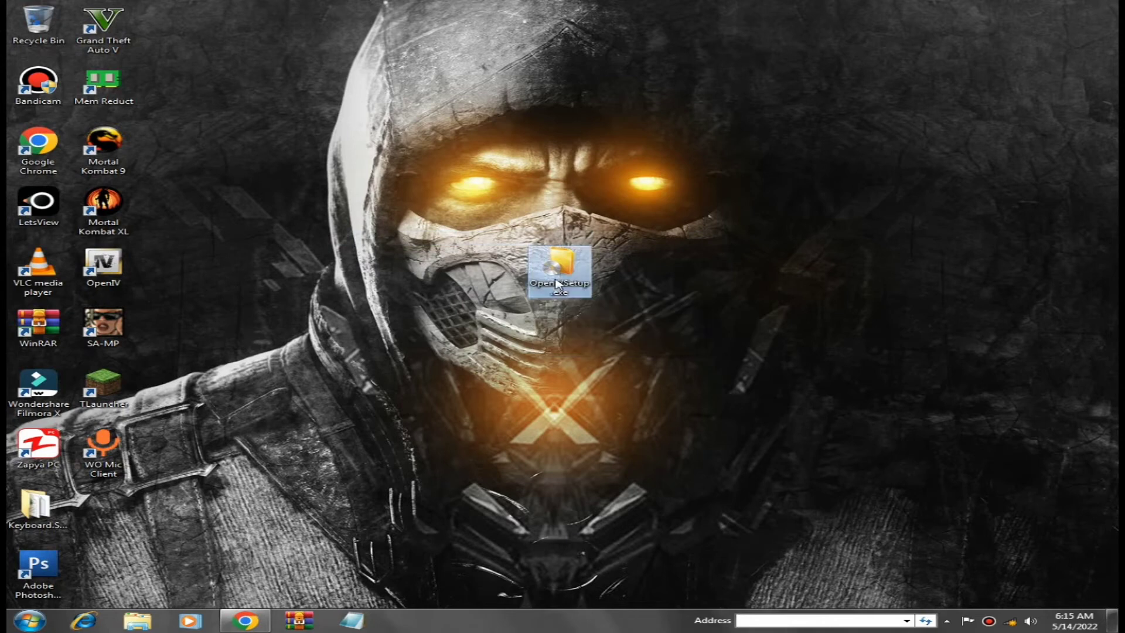
right_click(561, 347)
click(597, 398)
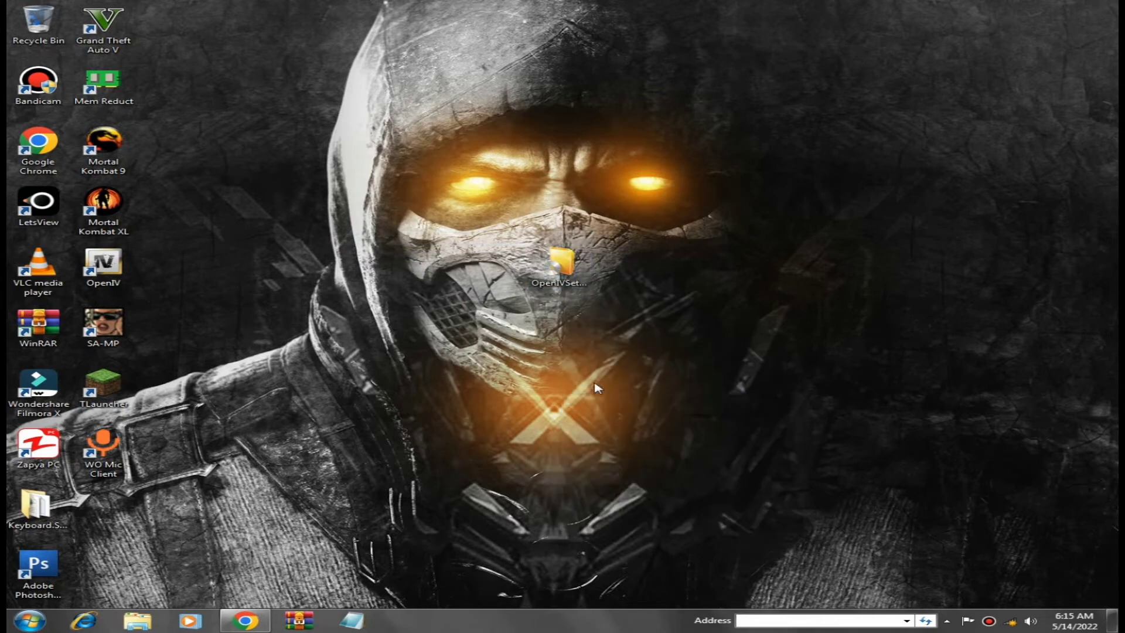
right_click(432, 213)
click(472, 262)
right_click(358, 258)
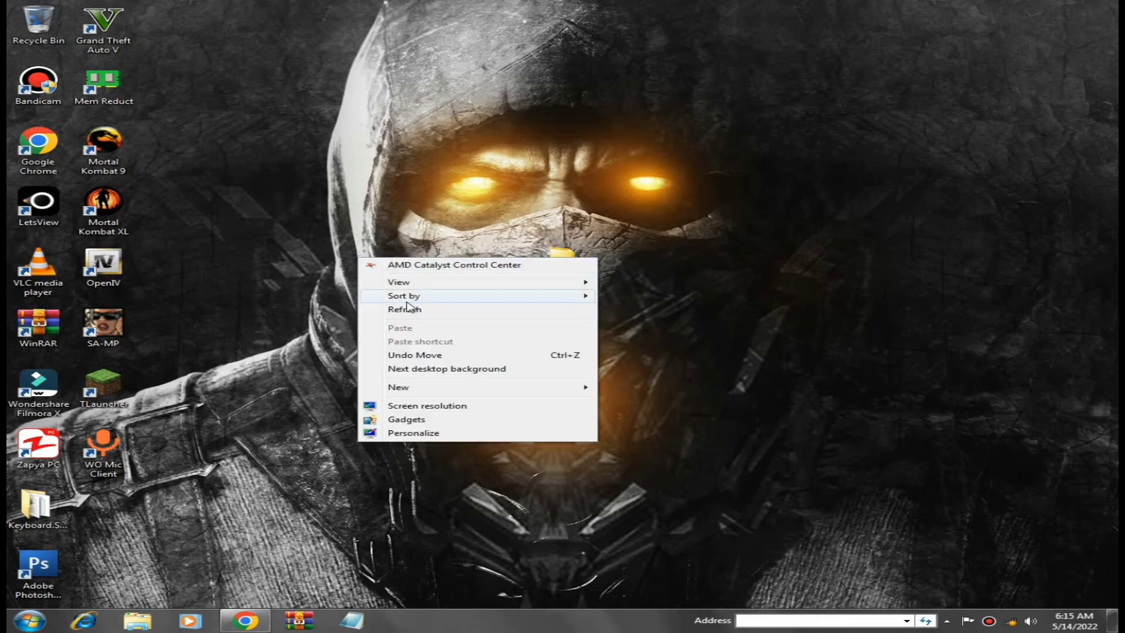
click(387, 309)
right_click(354, 222)
click(396, 271)
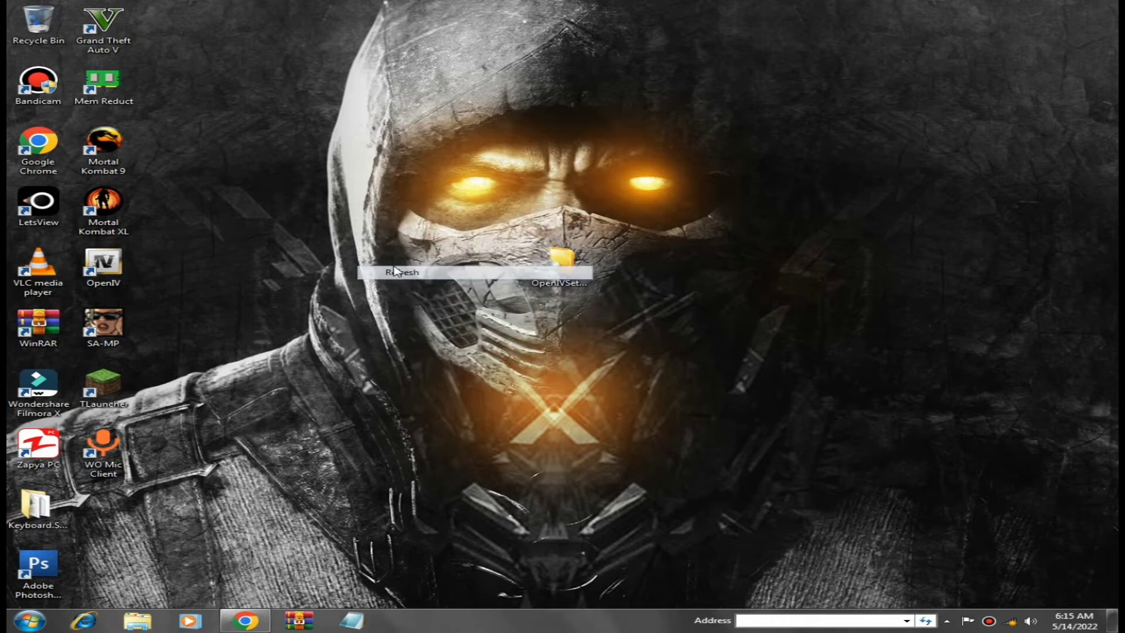
right_click(354, 161)
click(399, 211)
right_click(394, 212)
click(439, 263)
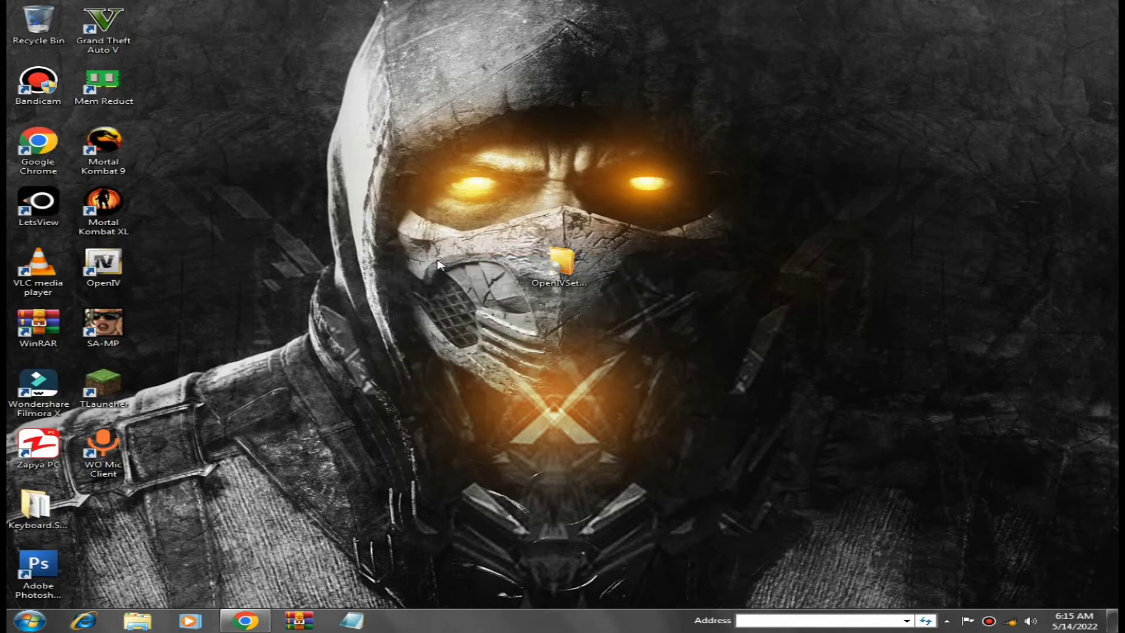
Run the OpenIV setup file from the desktop and install version 2.9 in English with a desktop icon, accepting the license terms.
double_click(551, 271)
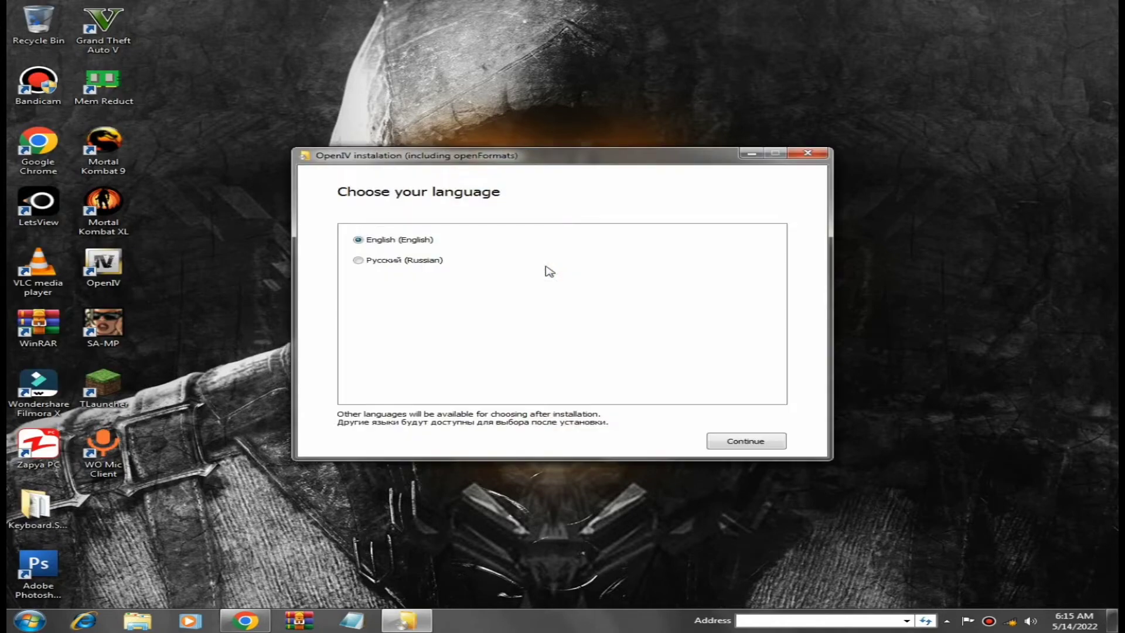
click(748, 444)
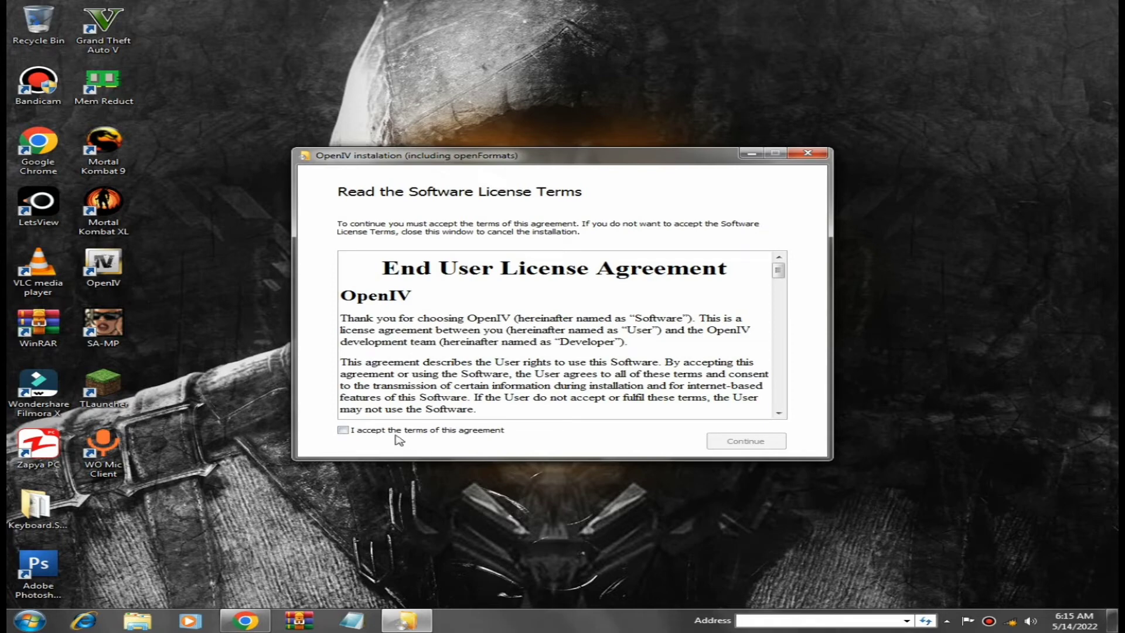
click(393, 433)
click(734, 447)
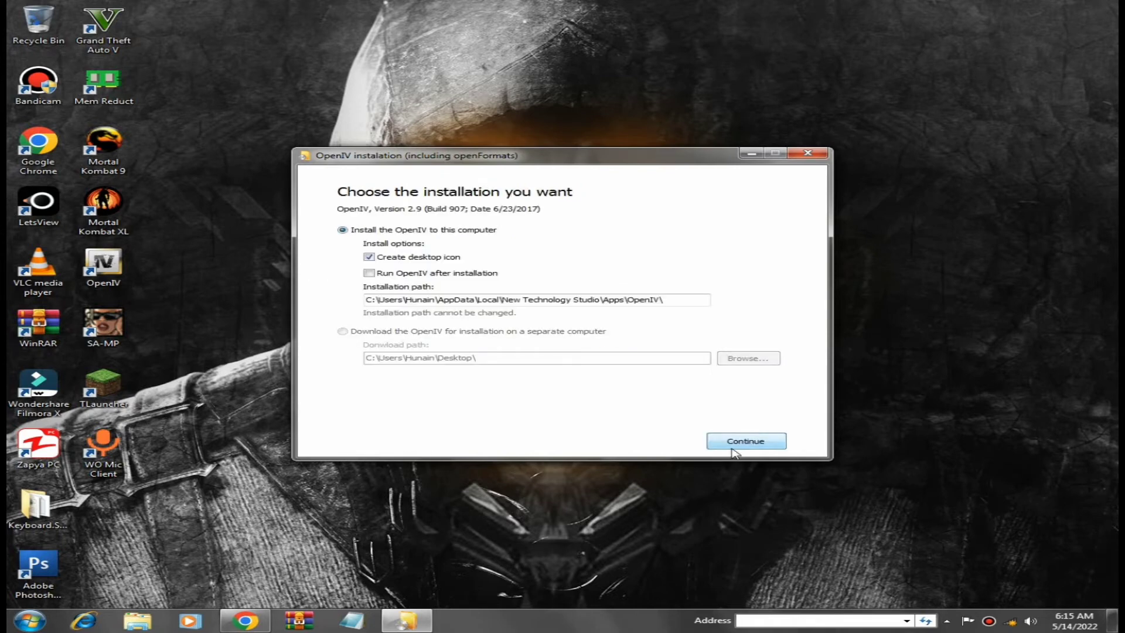
click(737, 441)
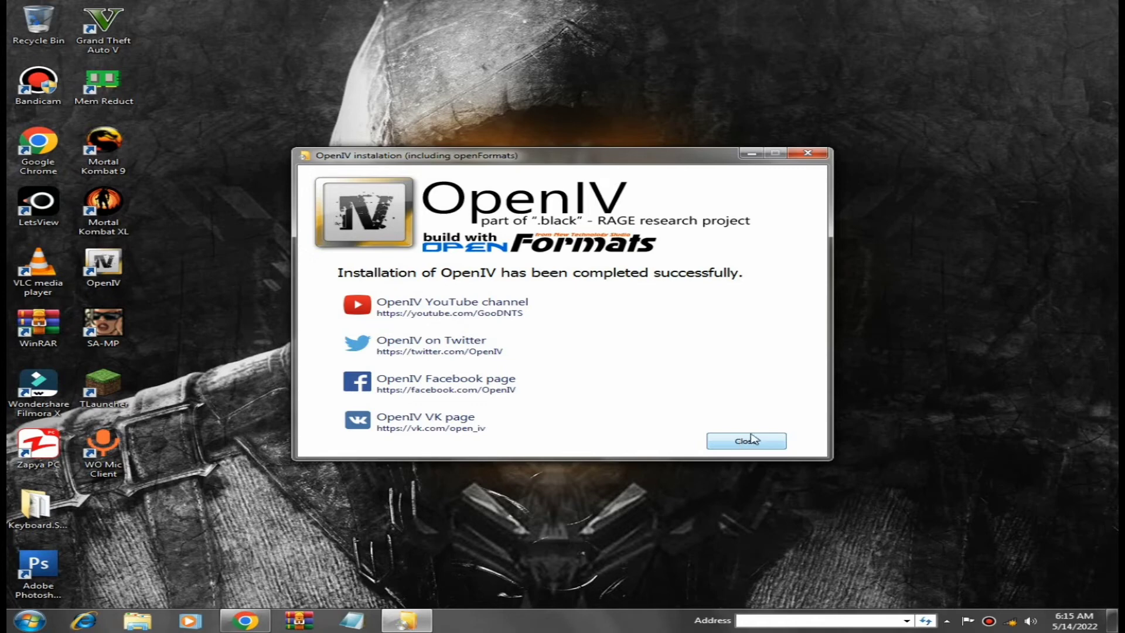
click(752, 441)
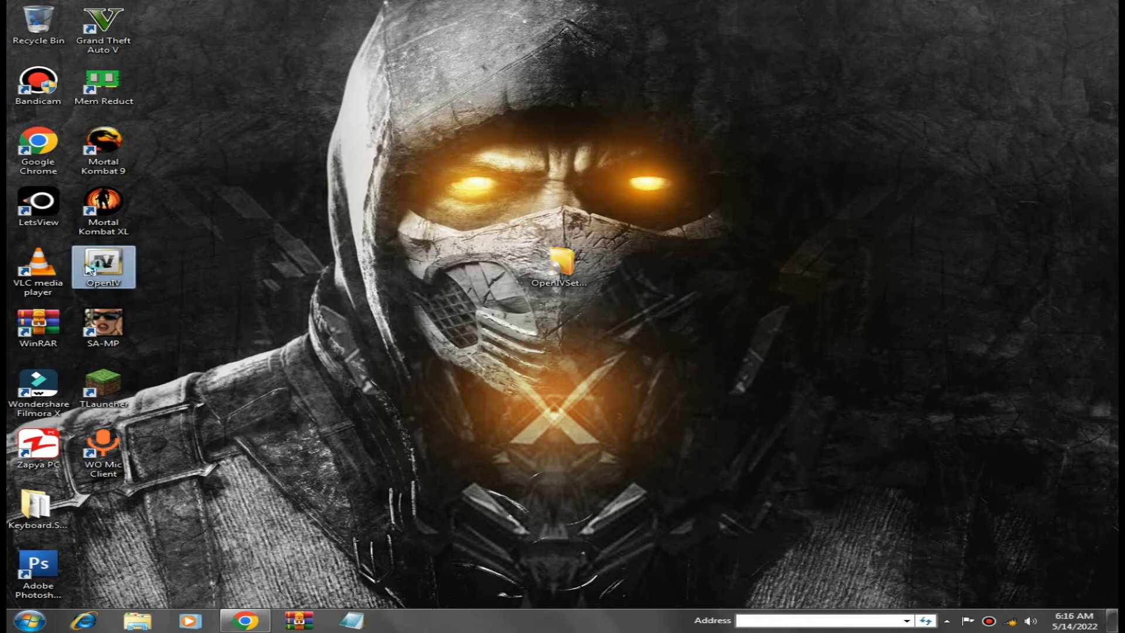
Launch the newly installed OpenIV 2.9 and choose Grand Theft Auto V for Windows.
double_click(88, 268)
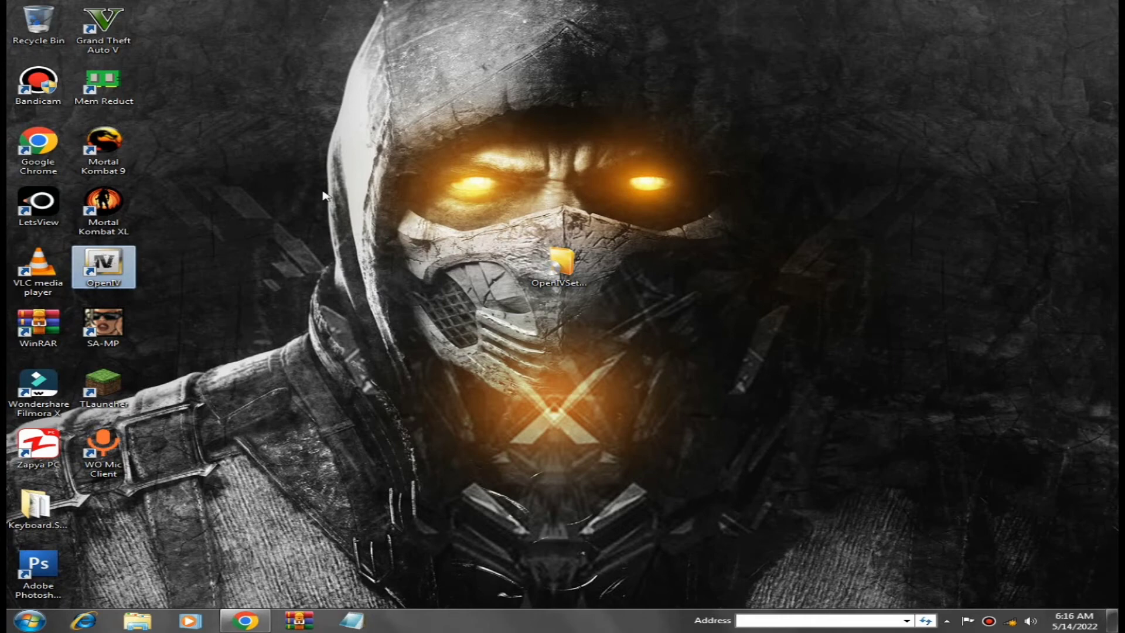
right_click(306, 166)
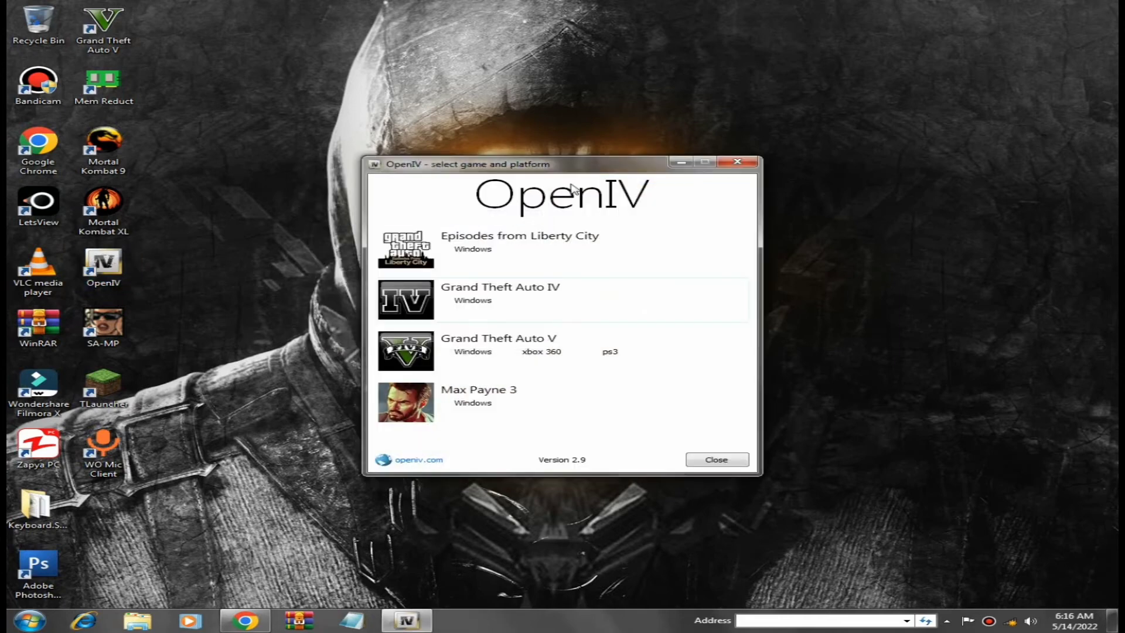
drag(570, 170, 534, 174)
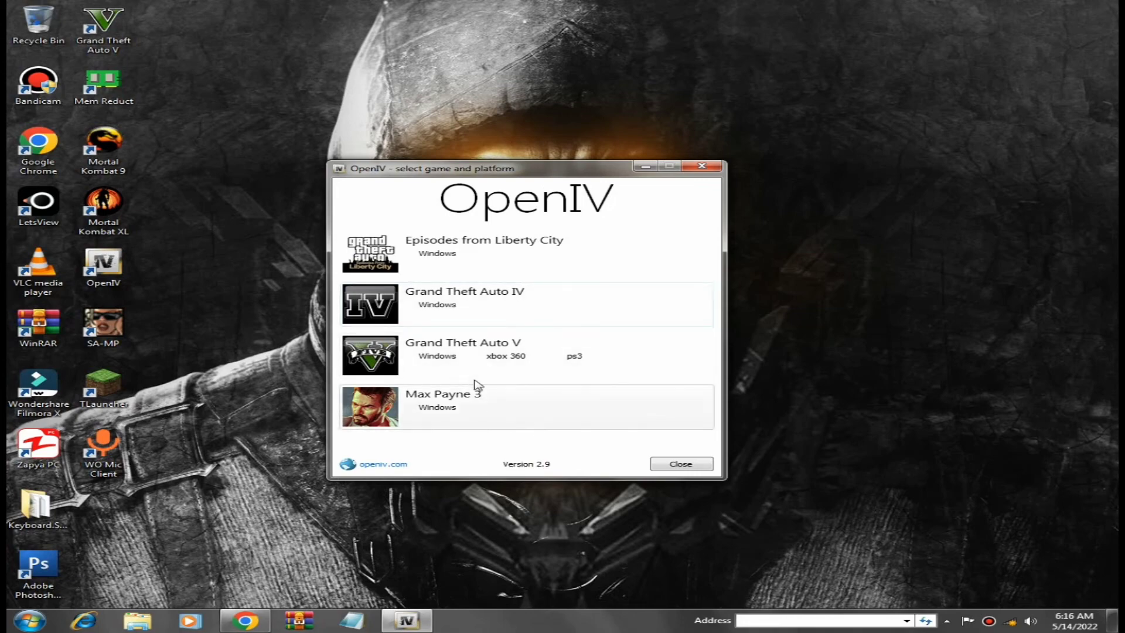
click(448, 360)
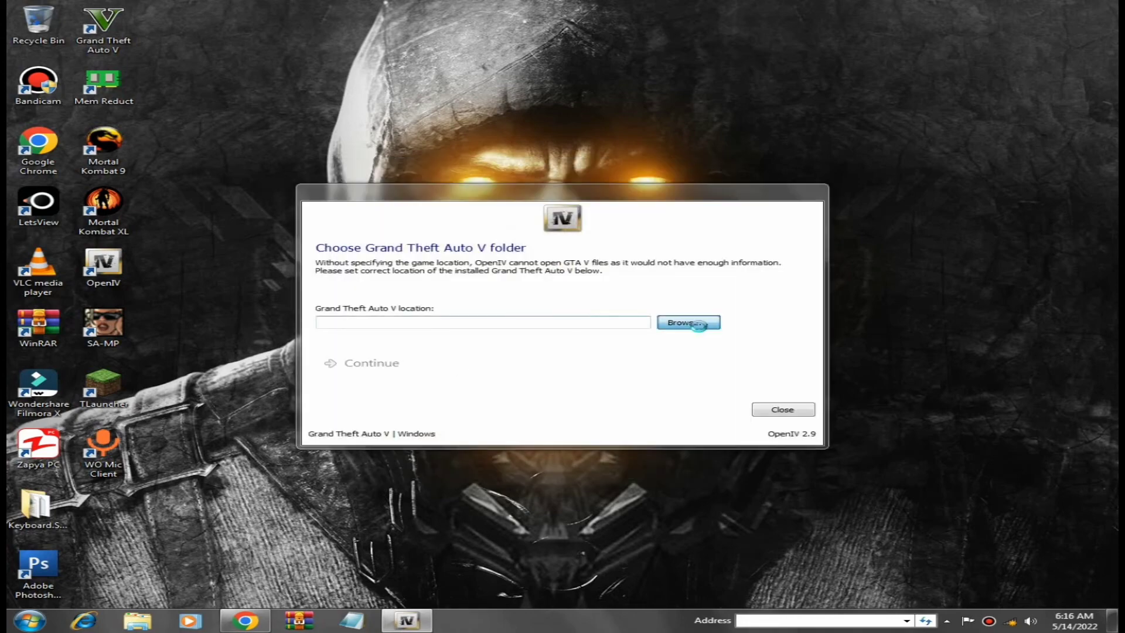
Set the Grand Theft Auto V location to D:\Grand Theft Auto 5\ and continue past the community page to start loading the game.
click(700, 328)
click(718, 496)
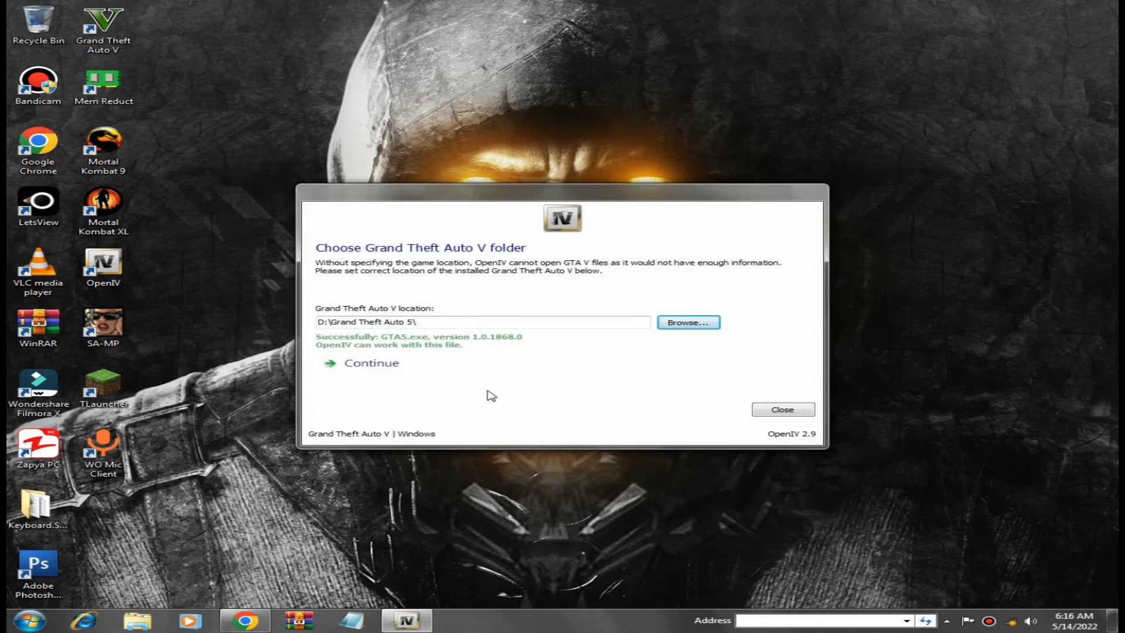
click(460, 368)
click(460, 369)
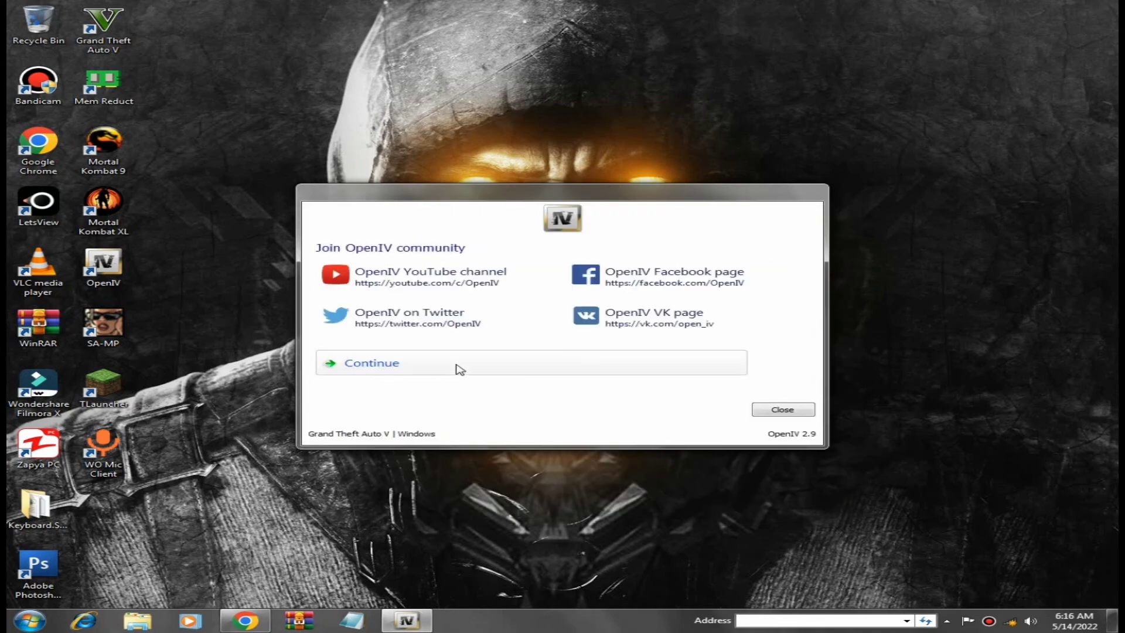
click(460, 369)
right_click(375, 113)
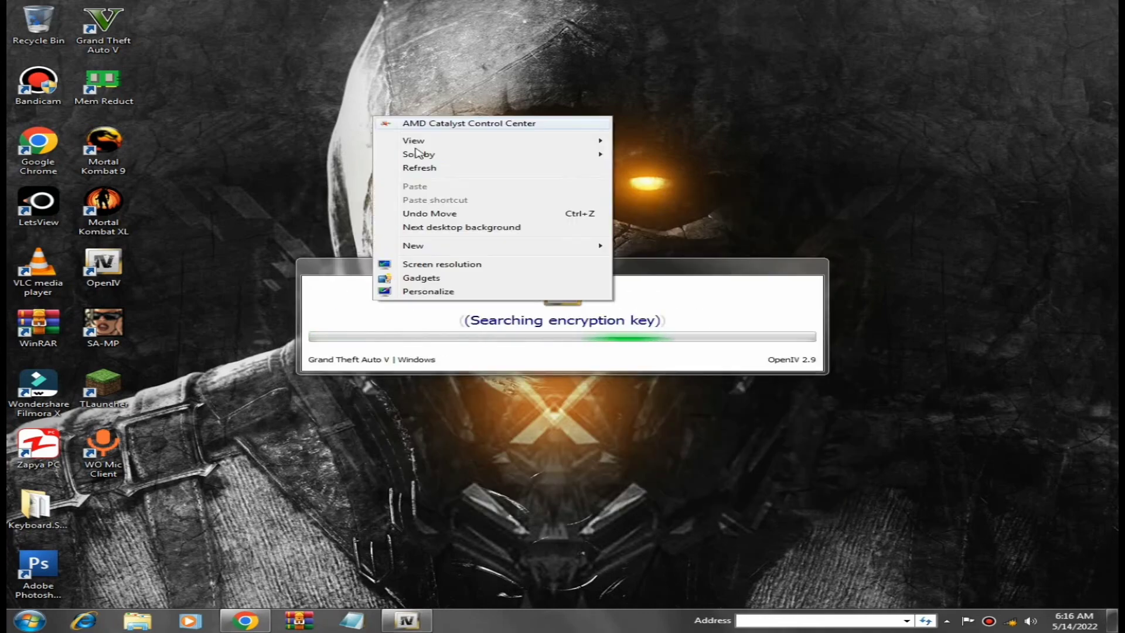
right_click(375, 87)
click(440, 140)
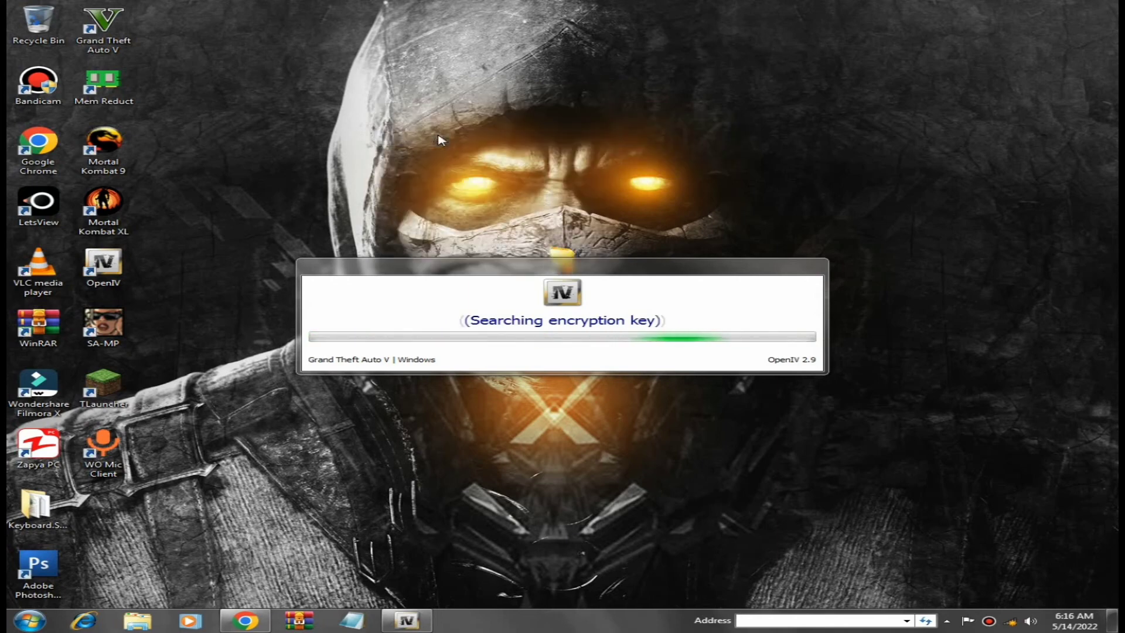